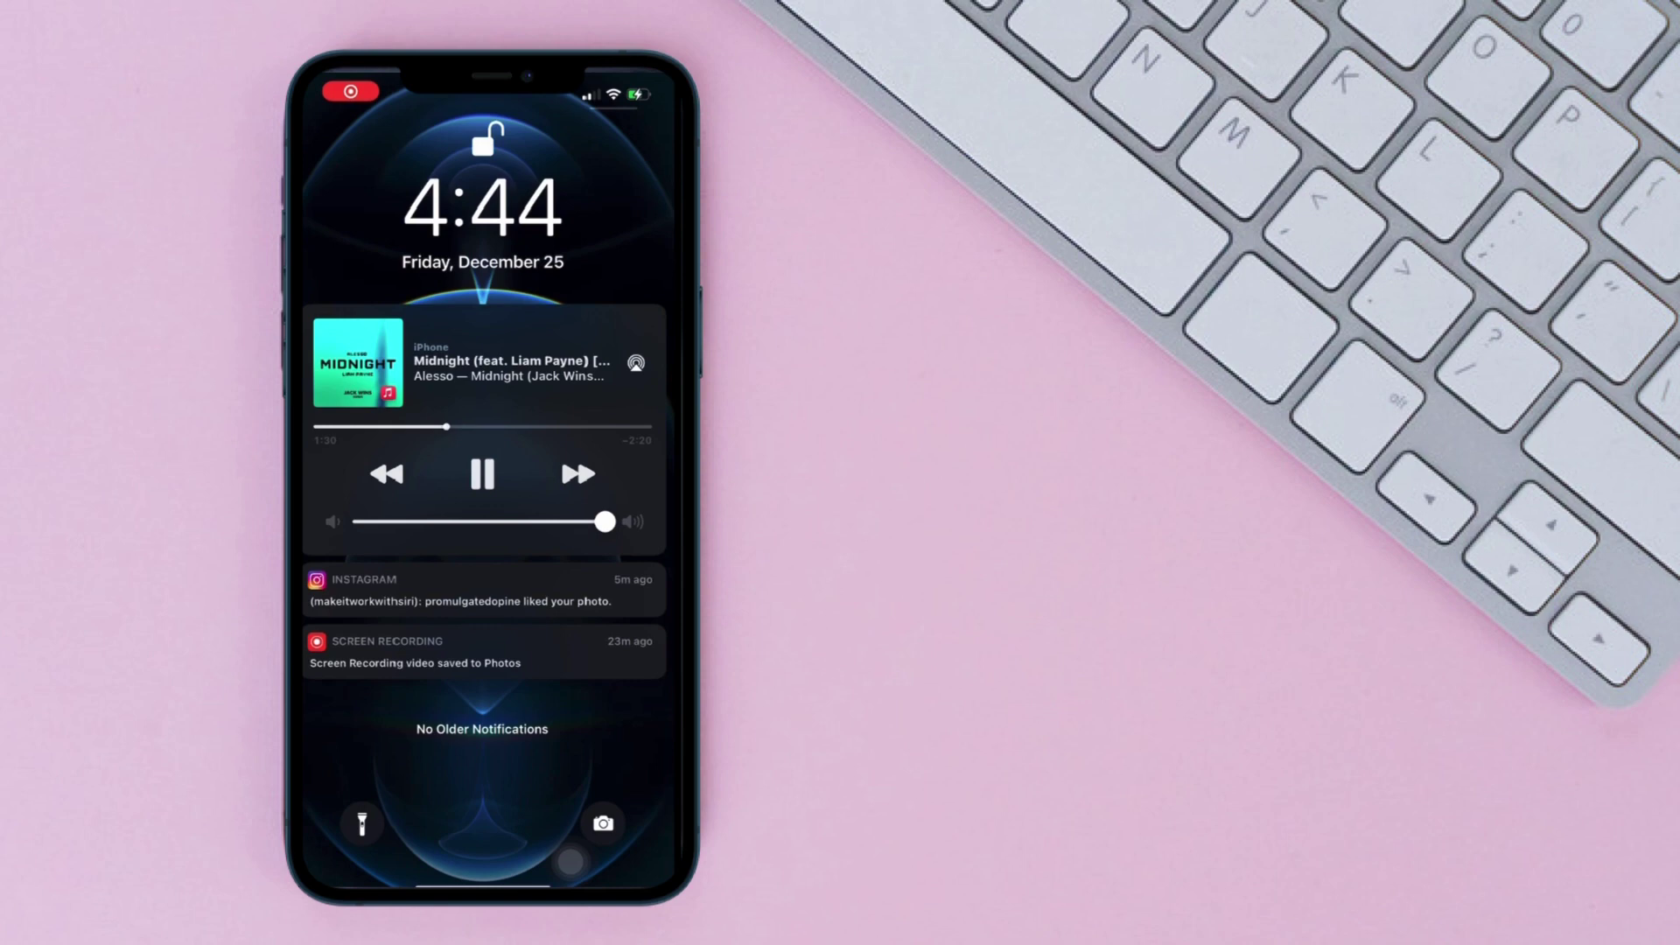
# - Open the liked photo from the Instagram notification
pyautogui.click(481, 590)
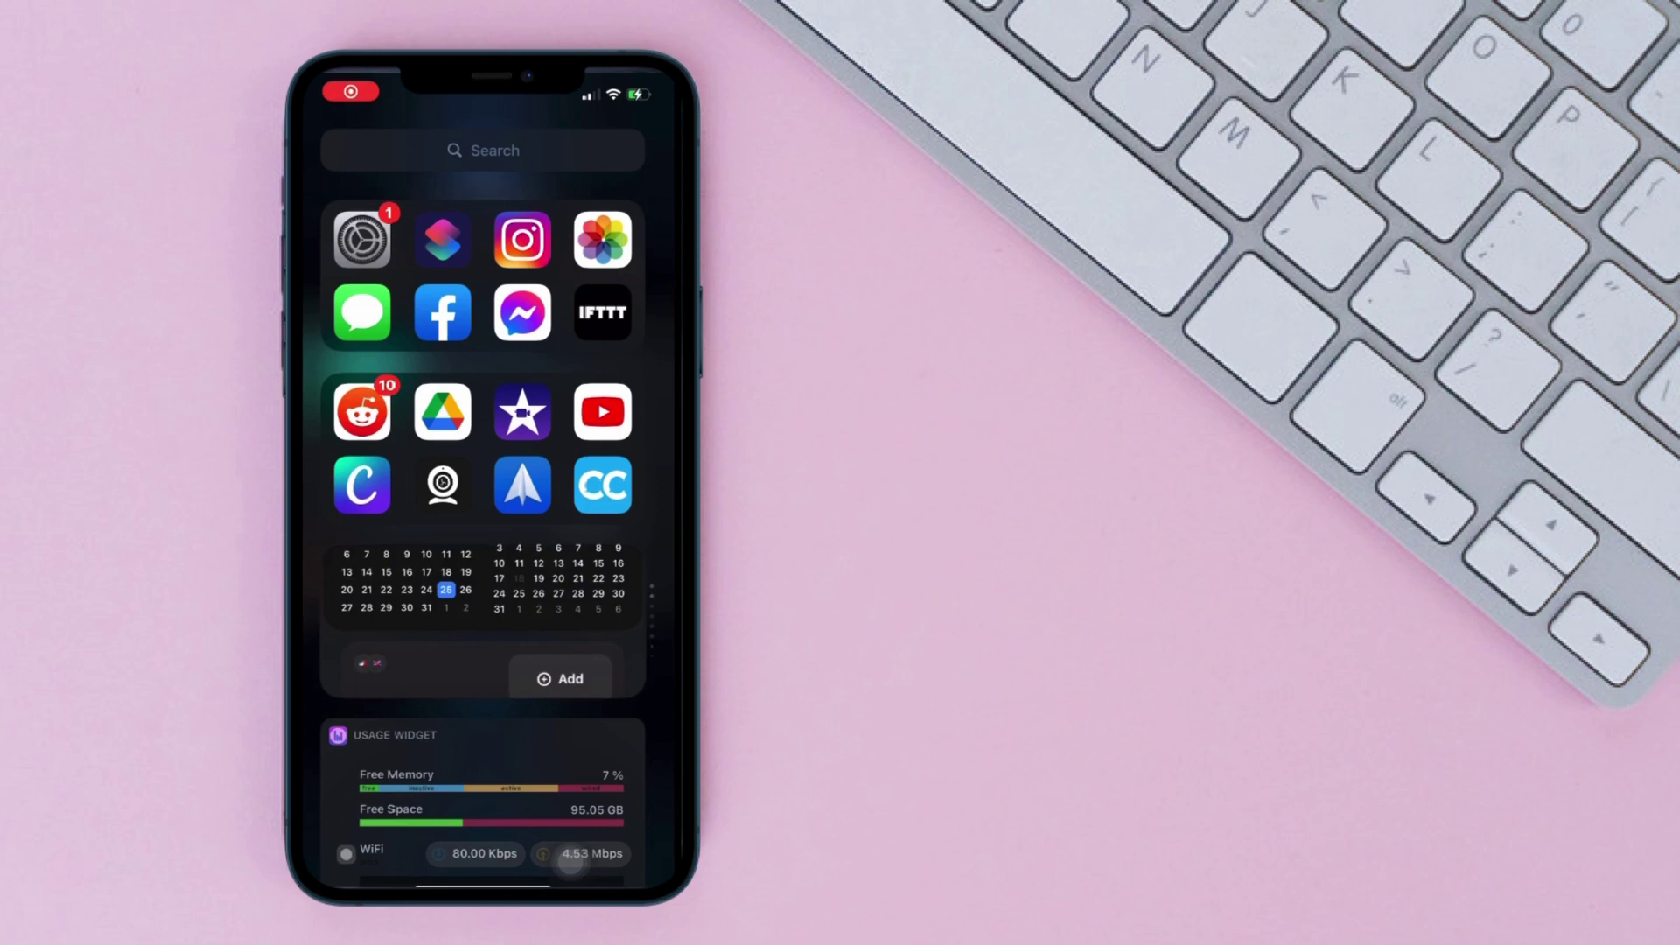
pyautogui.scroll(-5, 569, 862)
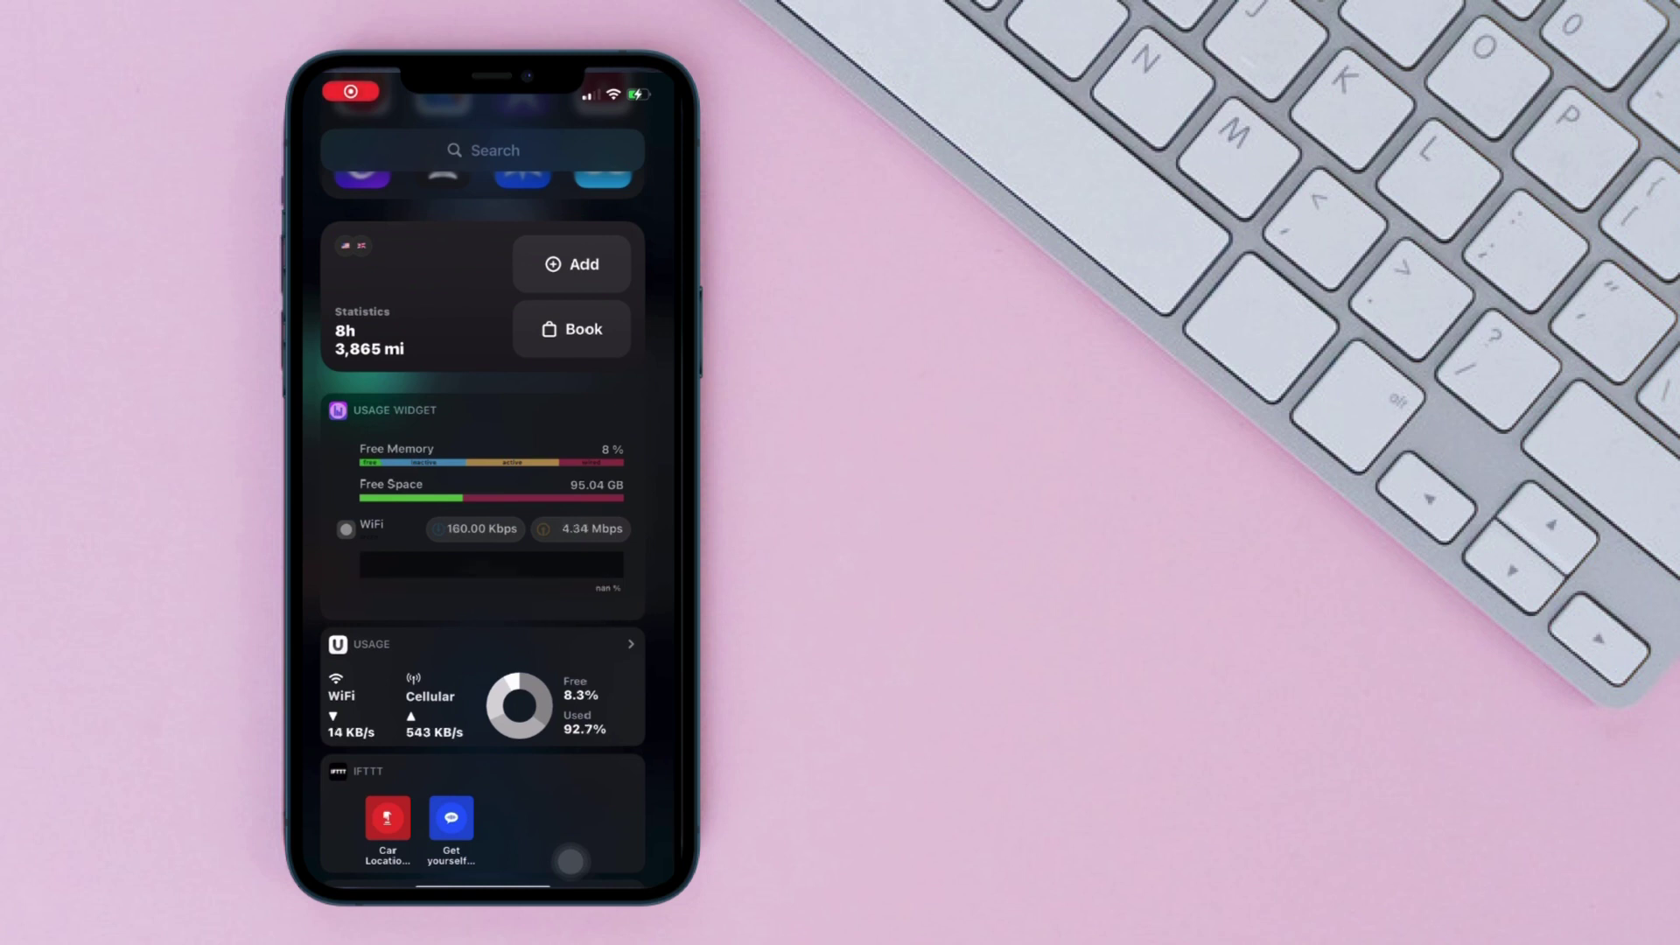
pyautogui.scroll(-1, 482, 525)
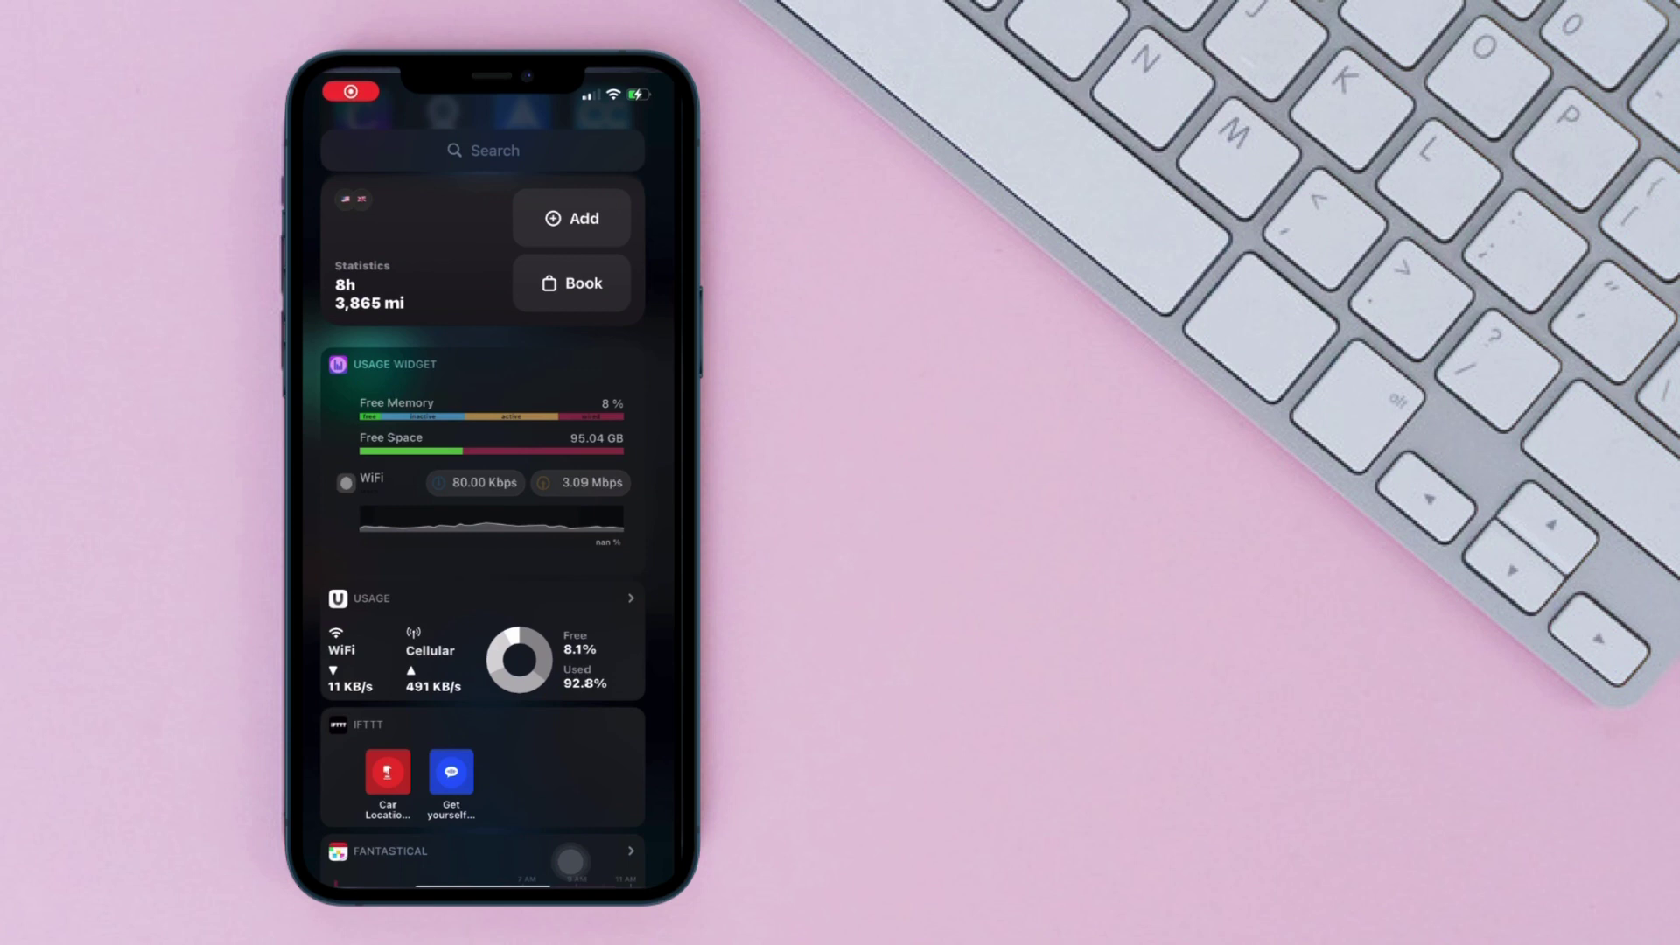
pyautogui.scroll(-5, 482, 525)
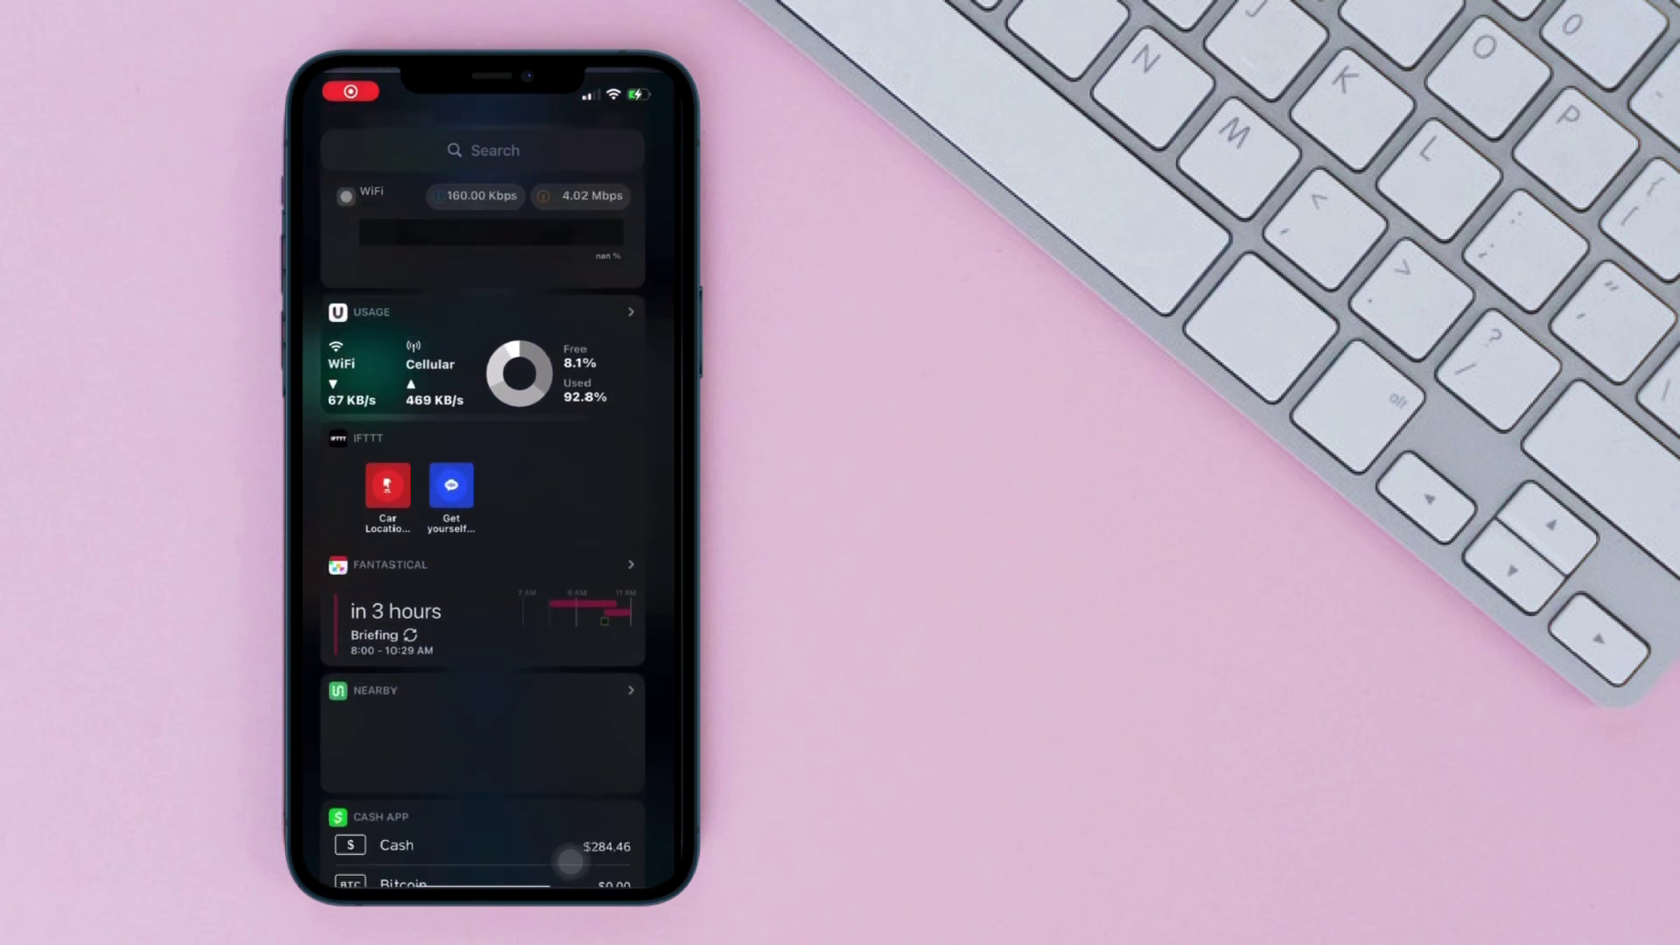
pyautogui.scroll(-4, 569, 862)
pyautogui.scroll(-2, 569, 862)
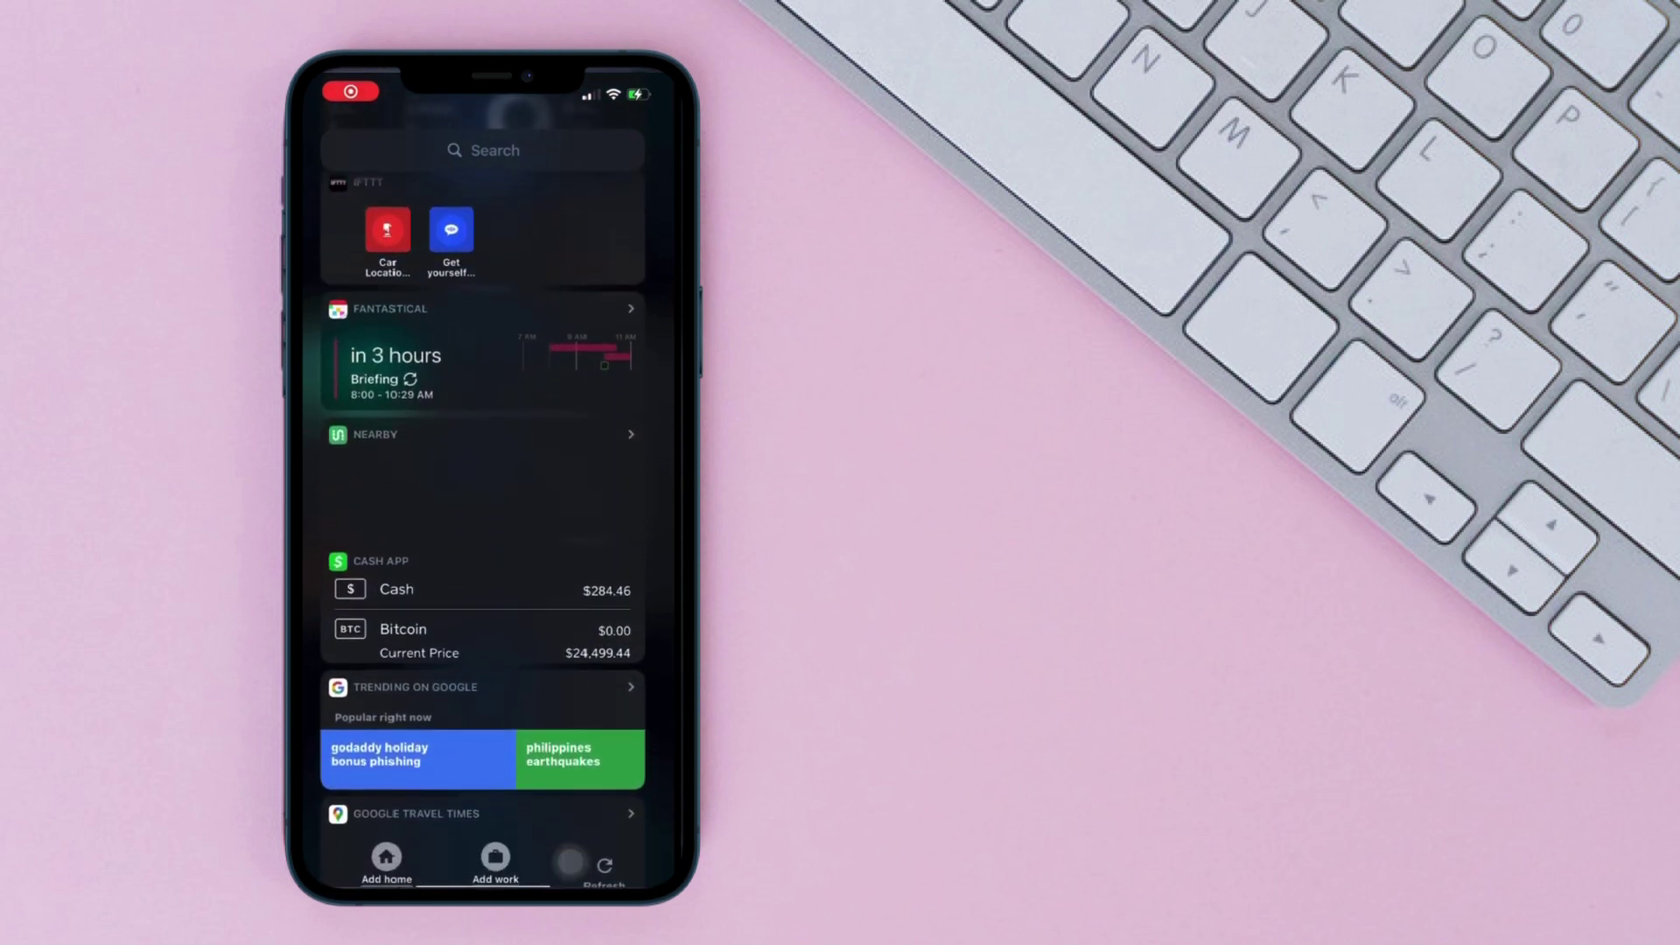
pyautogui.scroll(-2, 570, 861)
pyautogui.scroll(-1, 569, 862)
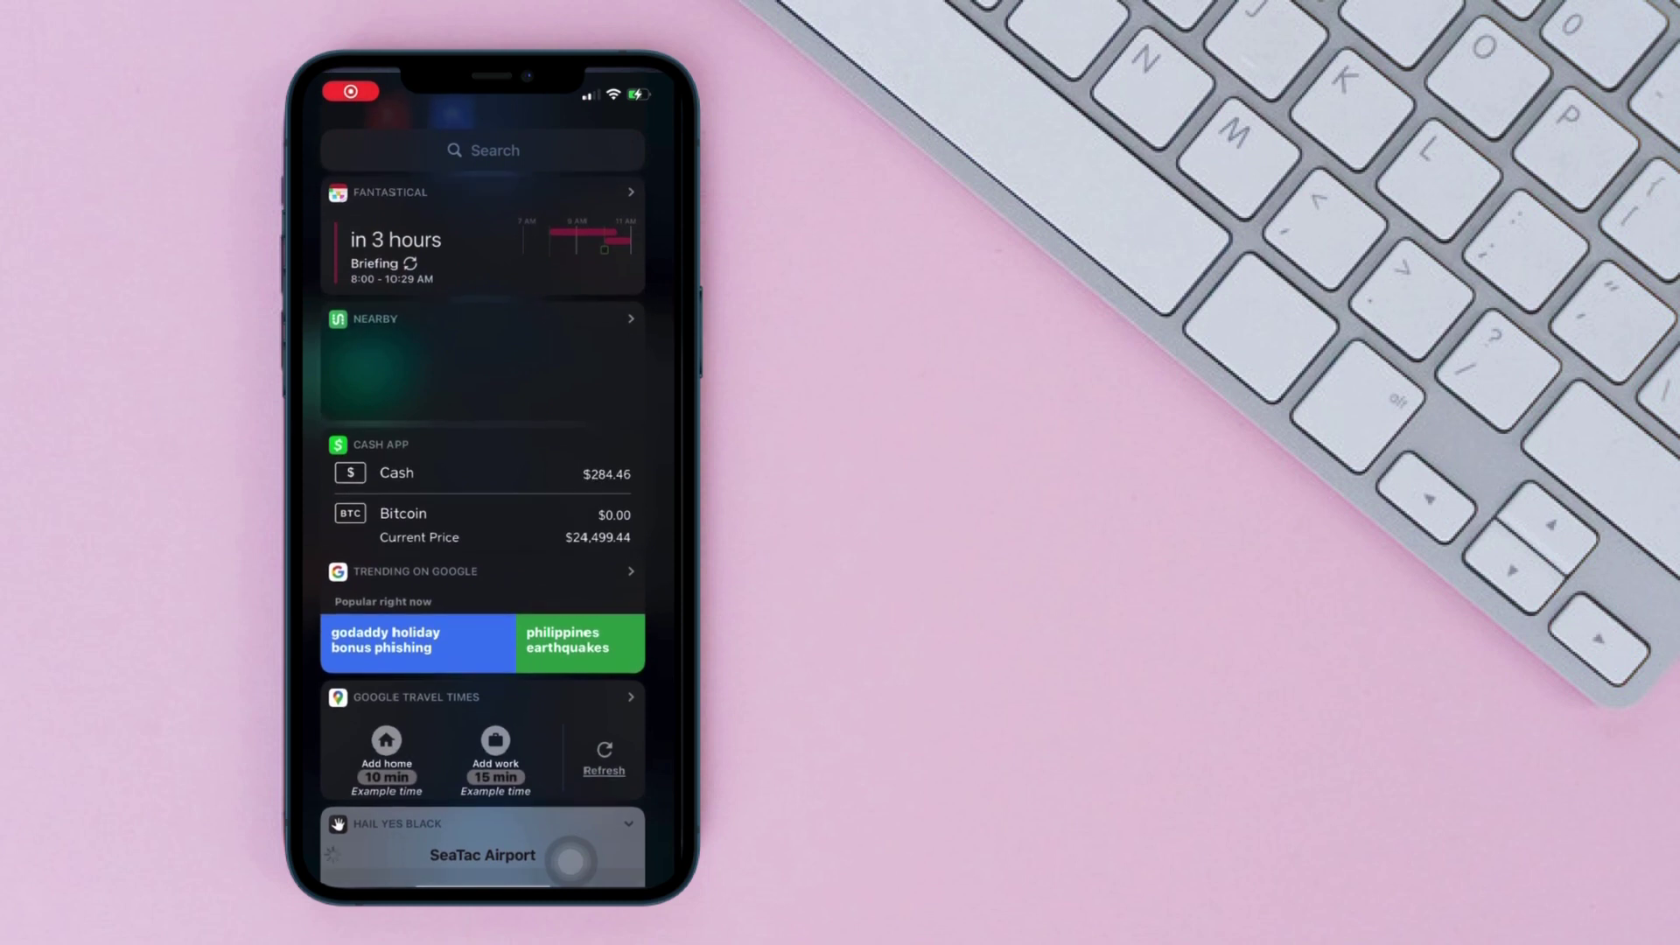
pyautogui.scroll(-5, 570, 862)
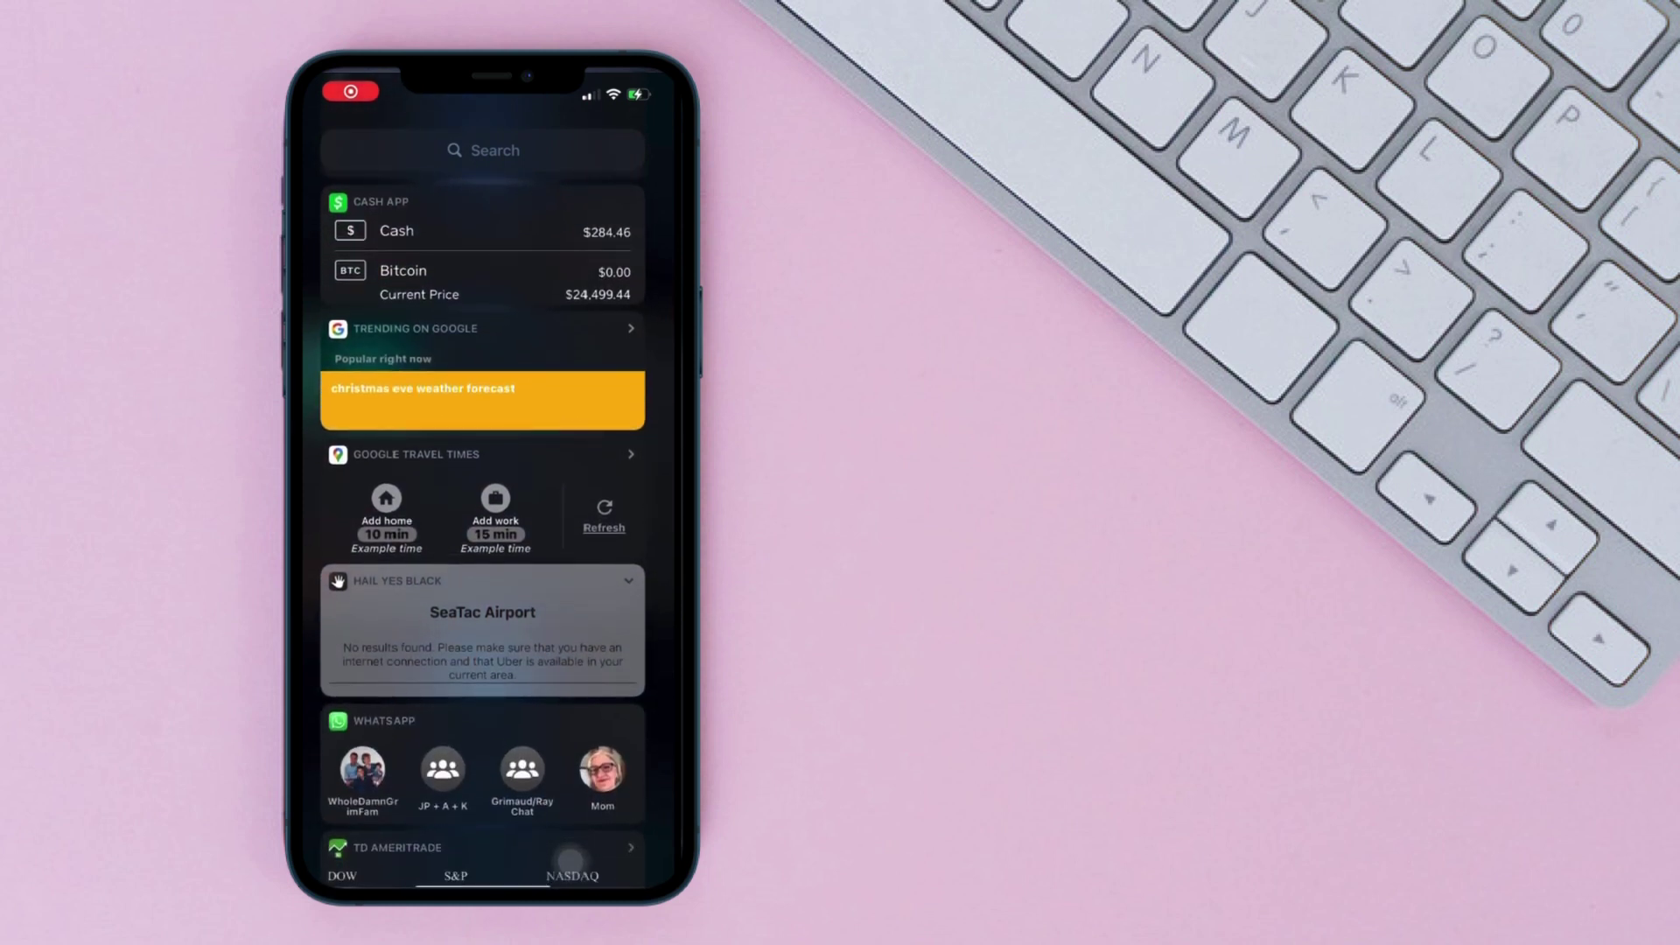
pyautogui.scroll(-5, 569, 862)
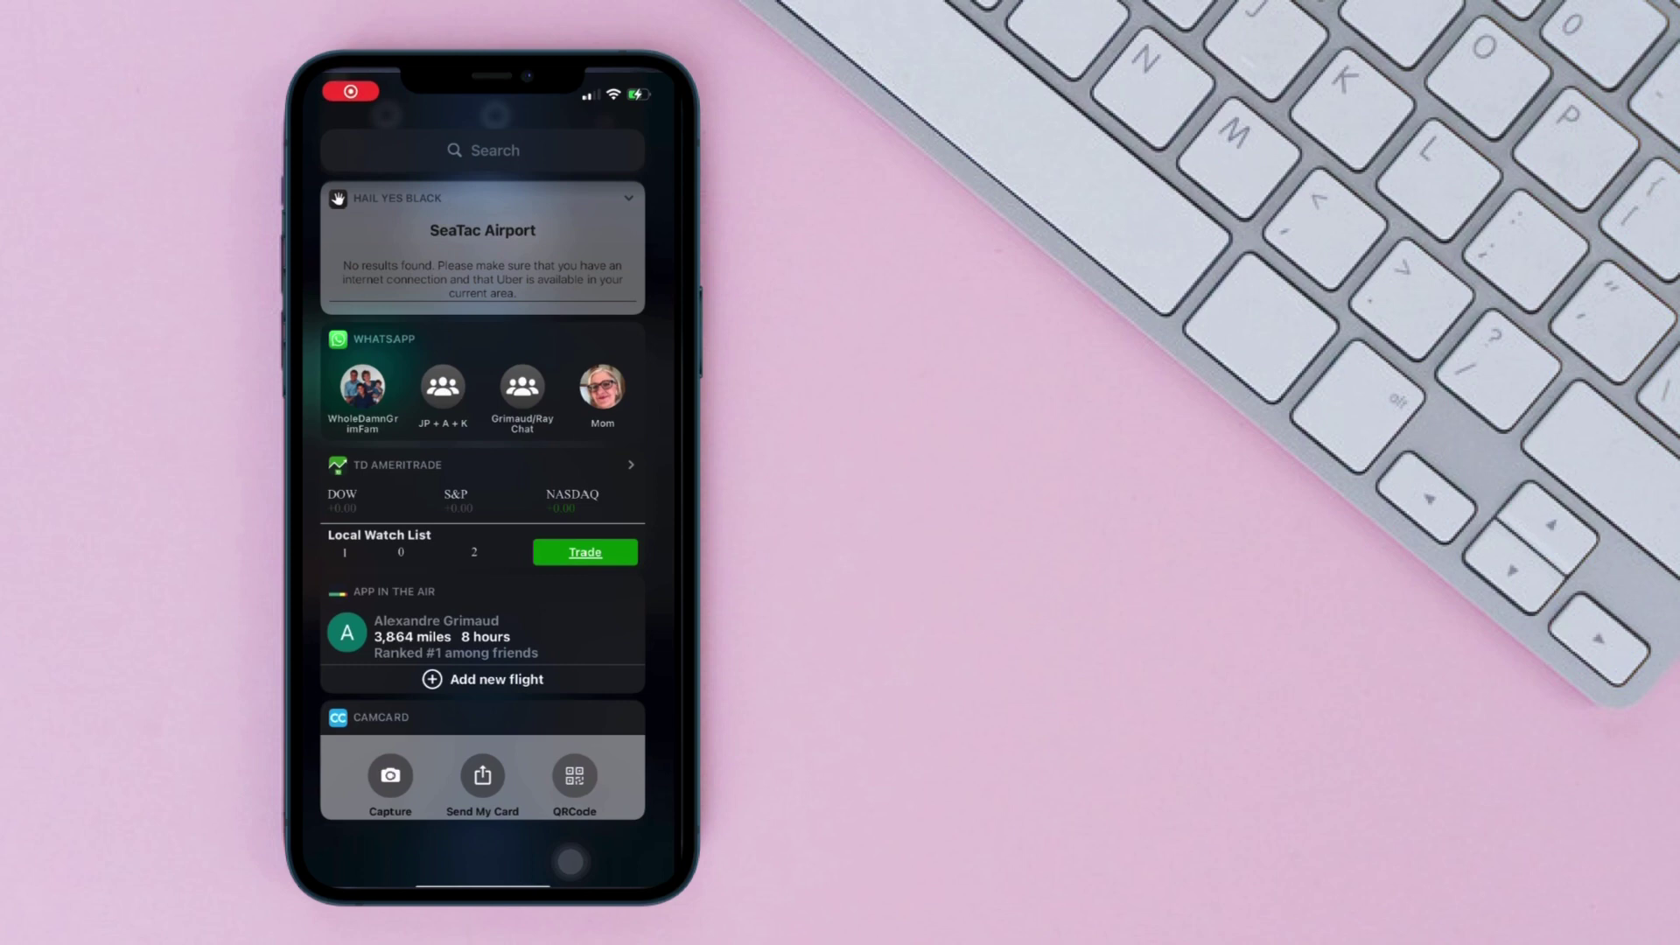
# - Return from the widget page to the lock screen and launch the Main Menu shortcut
pyautogui.scroll(-10, 569, 862)
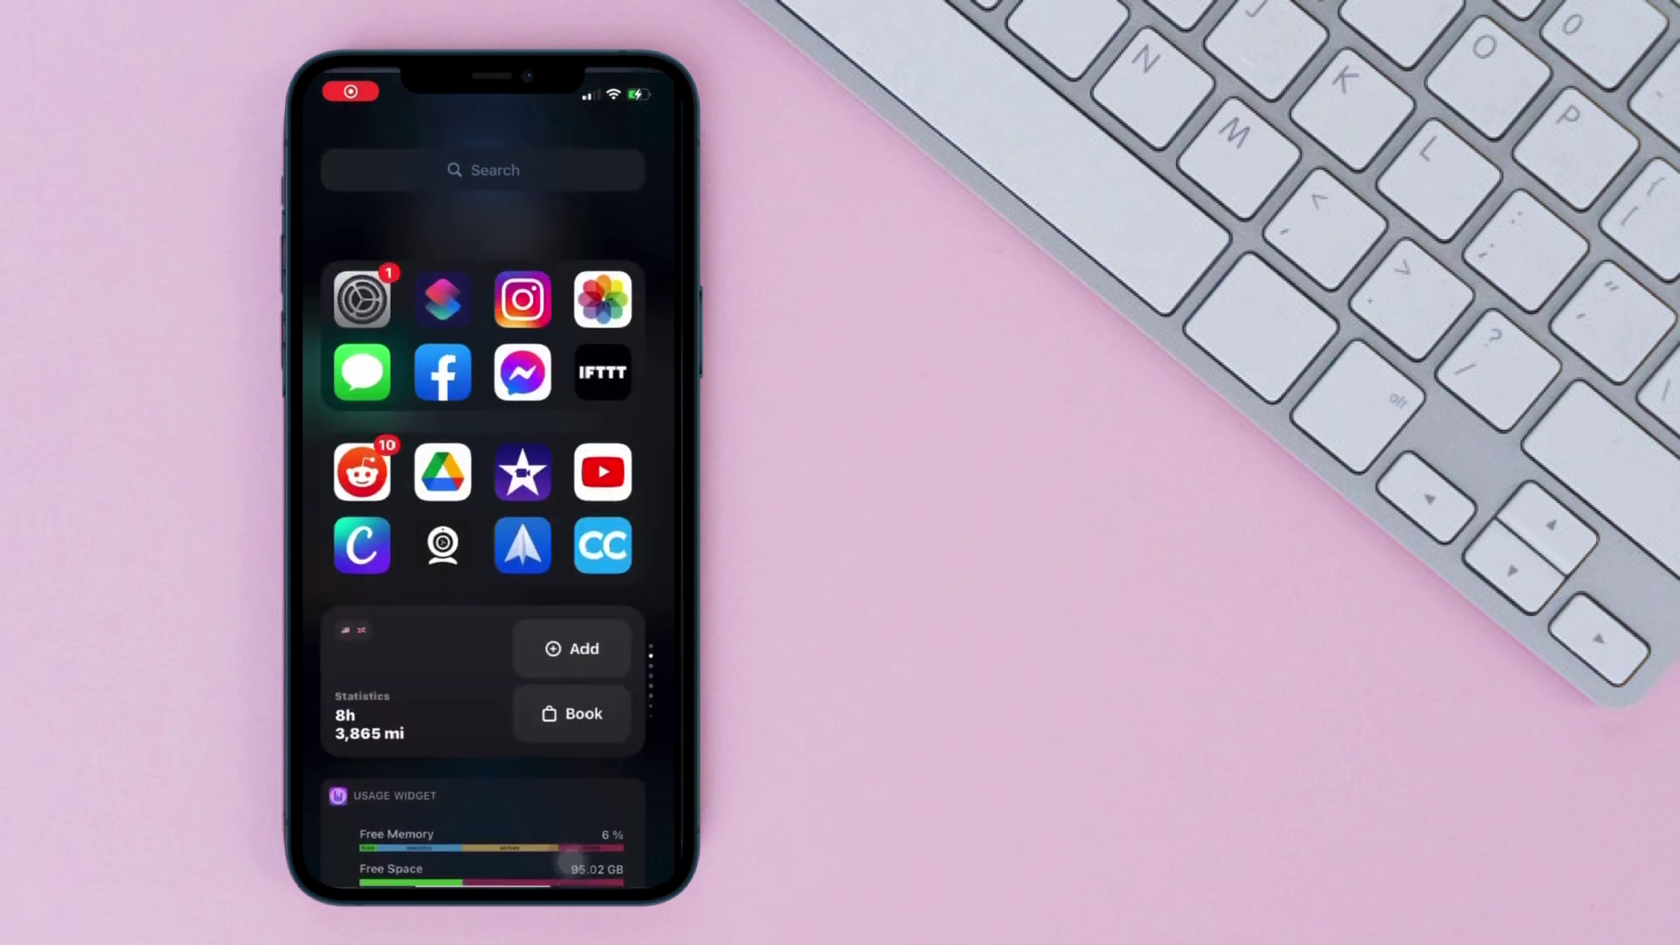
pyautogui.moveTo(569, 862); pyautogui.dragTo(395, 862)
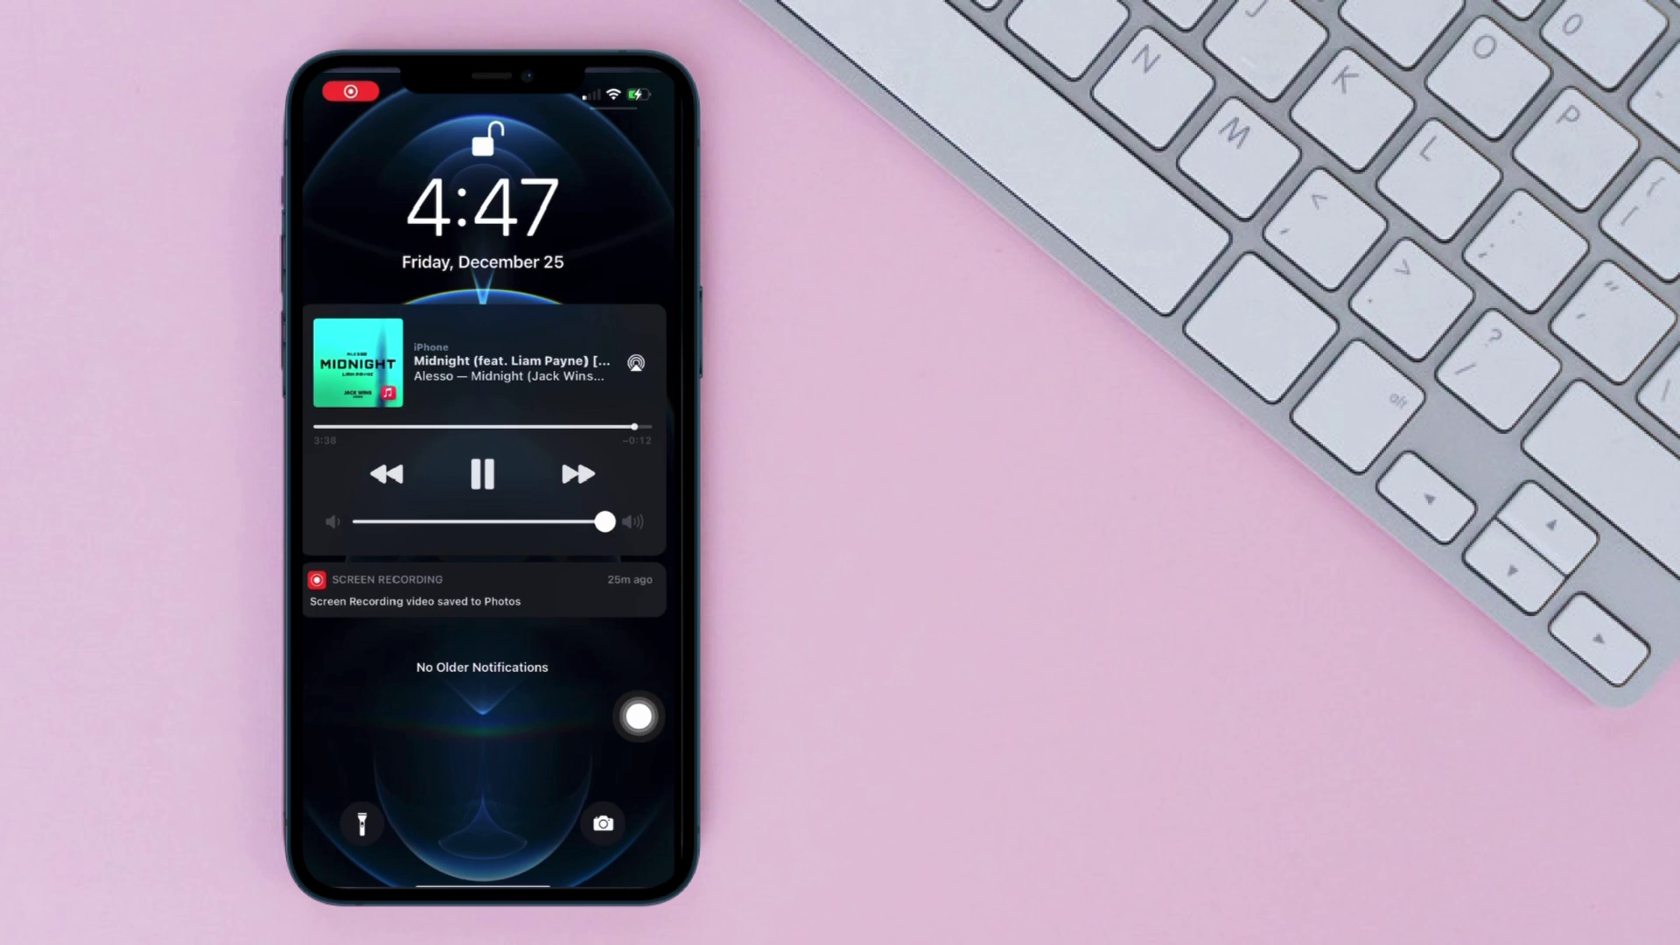
pyautogui.click(639, 716)
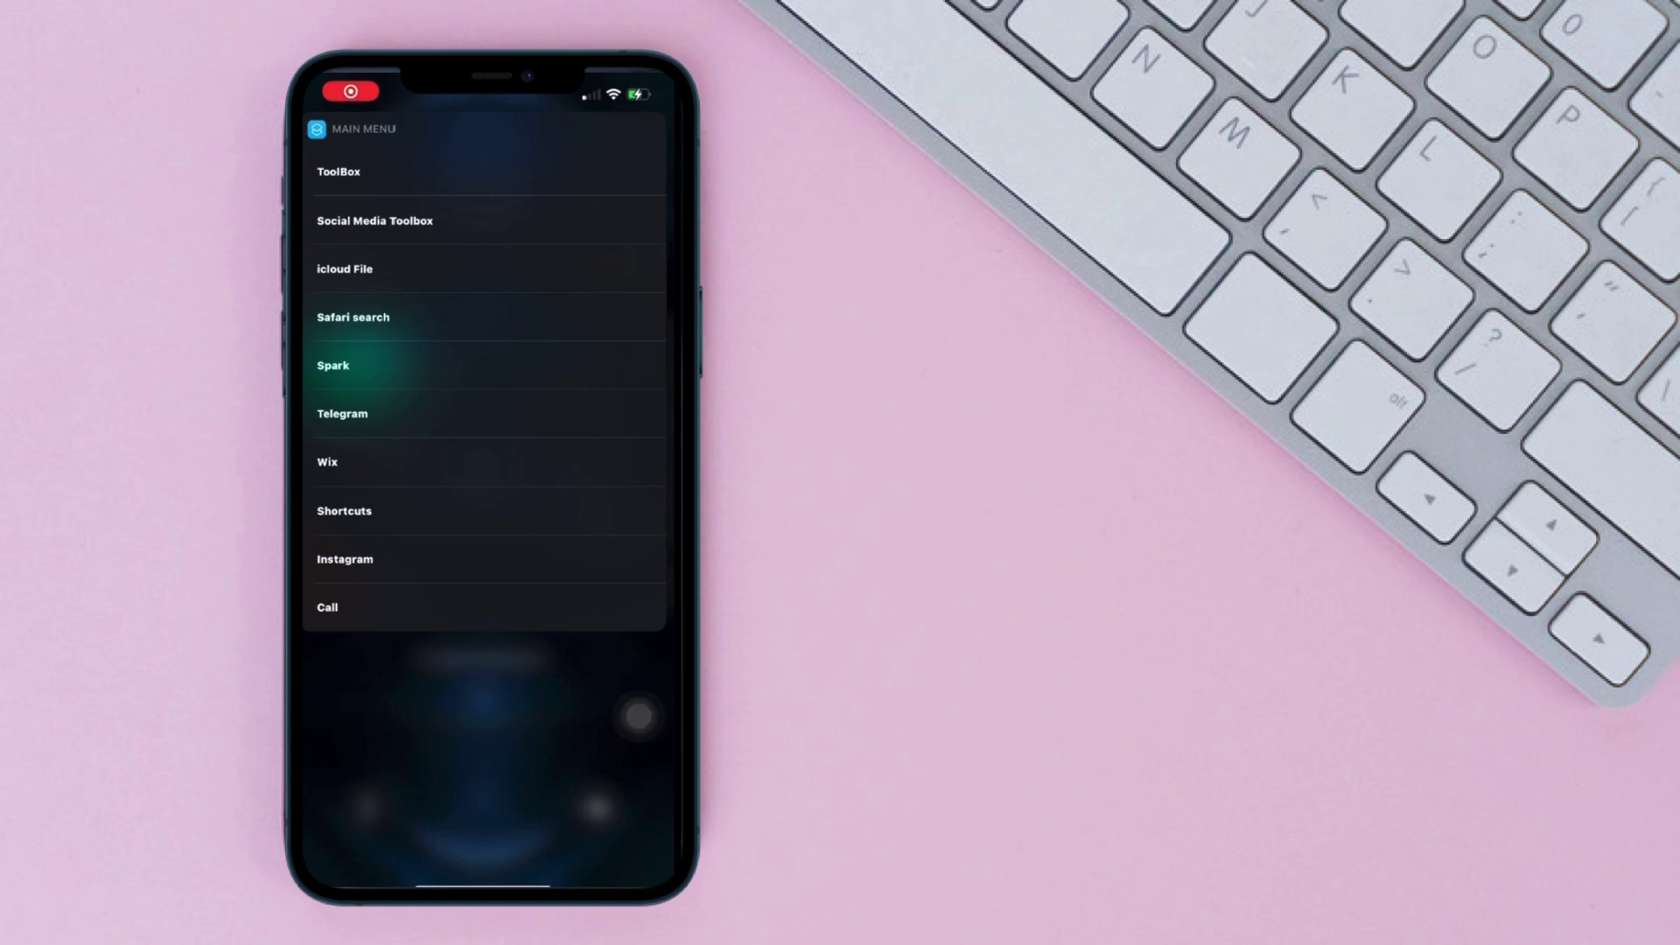
# - Pick Social Media Toolbox from Main Menu to bring up the MediaMenuCuts list
pyautogui.click(374, 220)
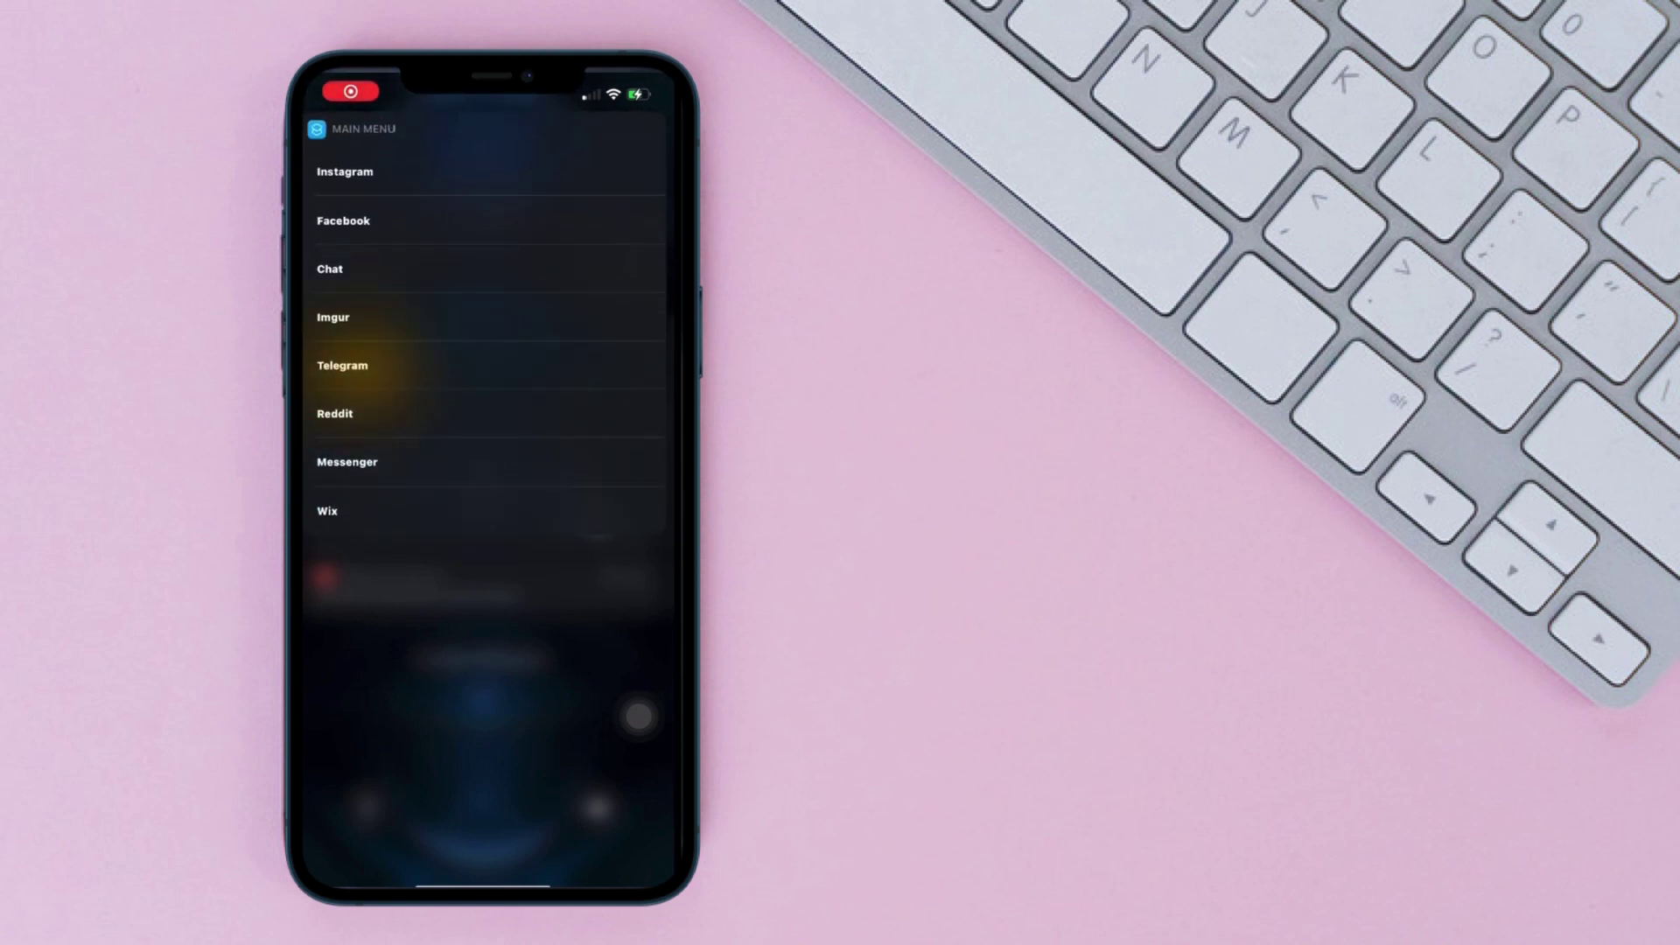
pyautogui.click(639, 716)
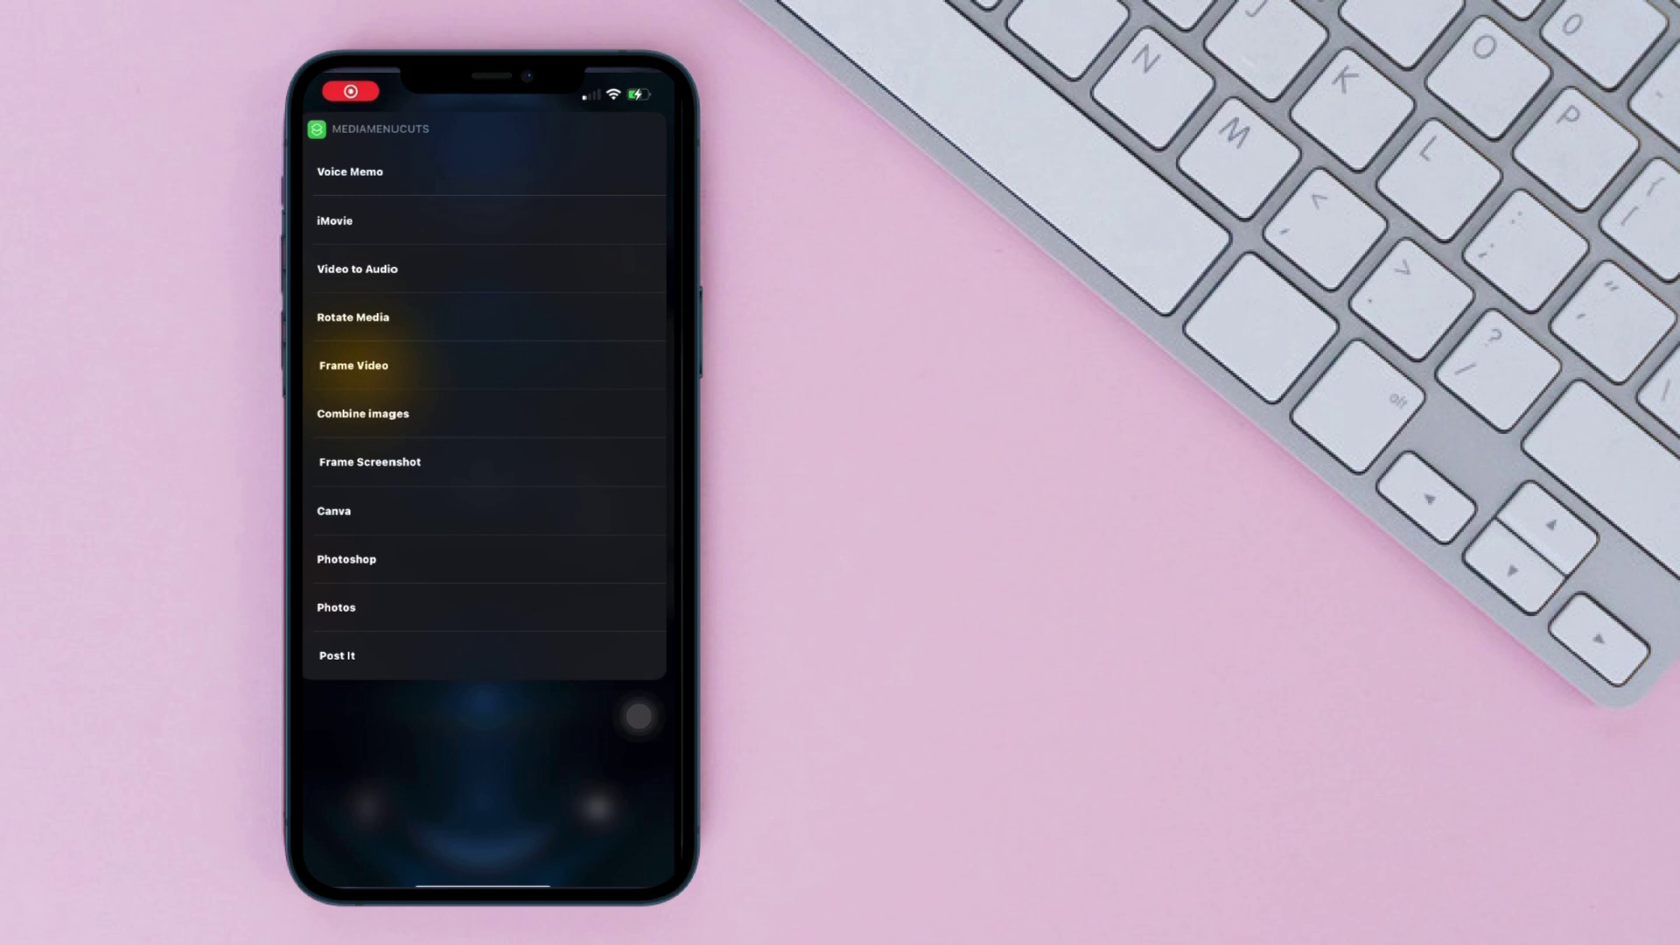
# - Launch Smart Text from the AssistiveTouch custom shortcut menu
pyautogui.click(638, 715)
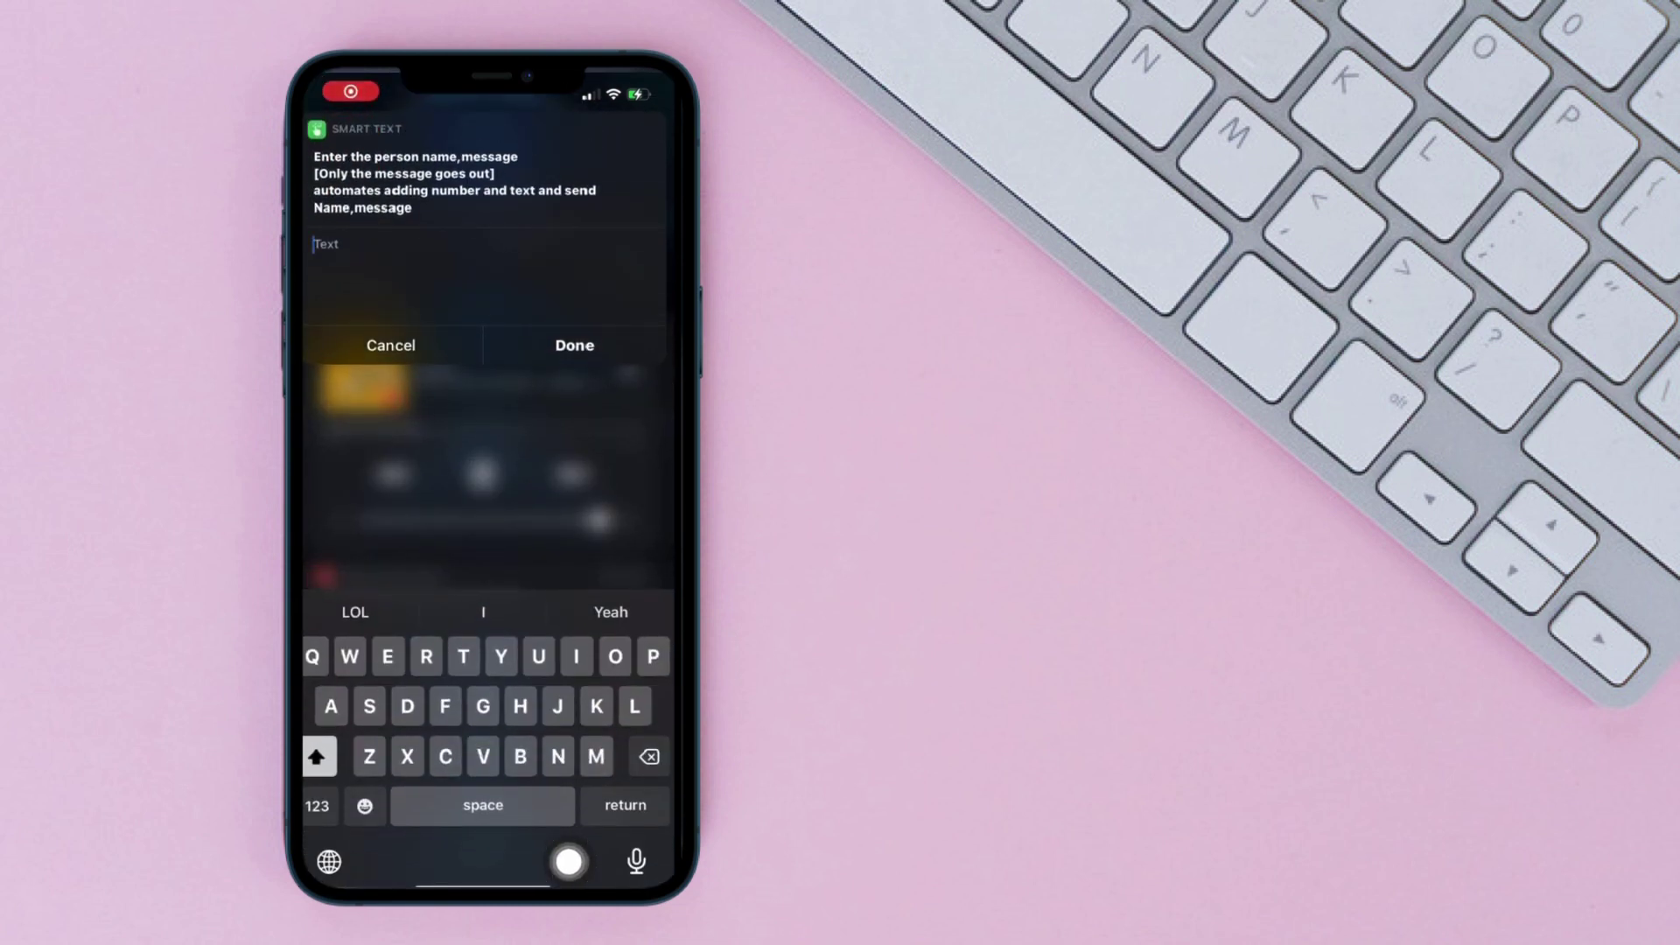
# - Submit 'Mitch,what’s up' as the name and message in the Smart Text prompt
pyautogui.write('Mitch')
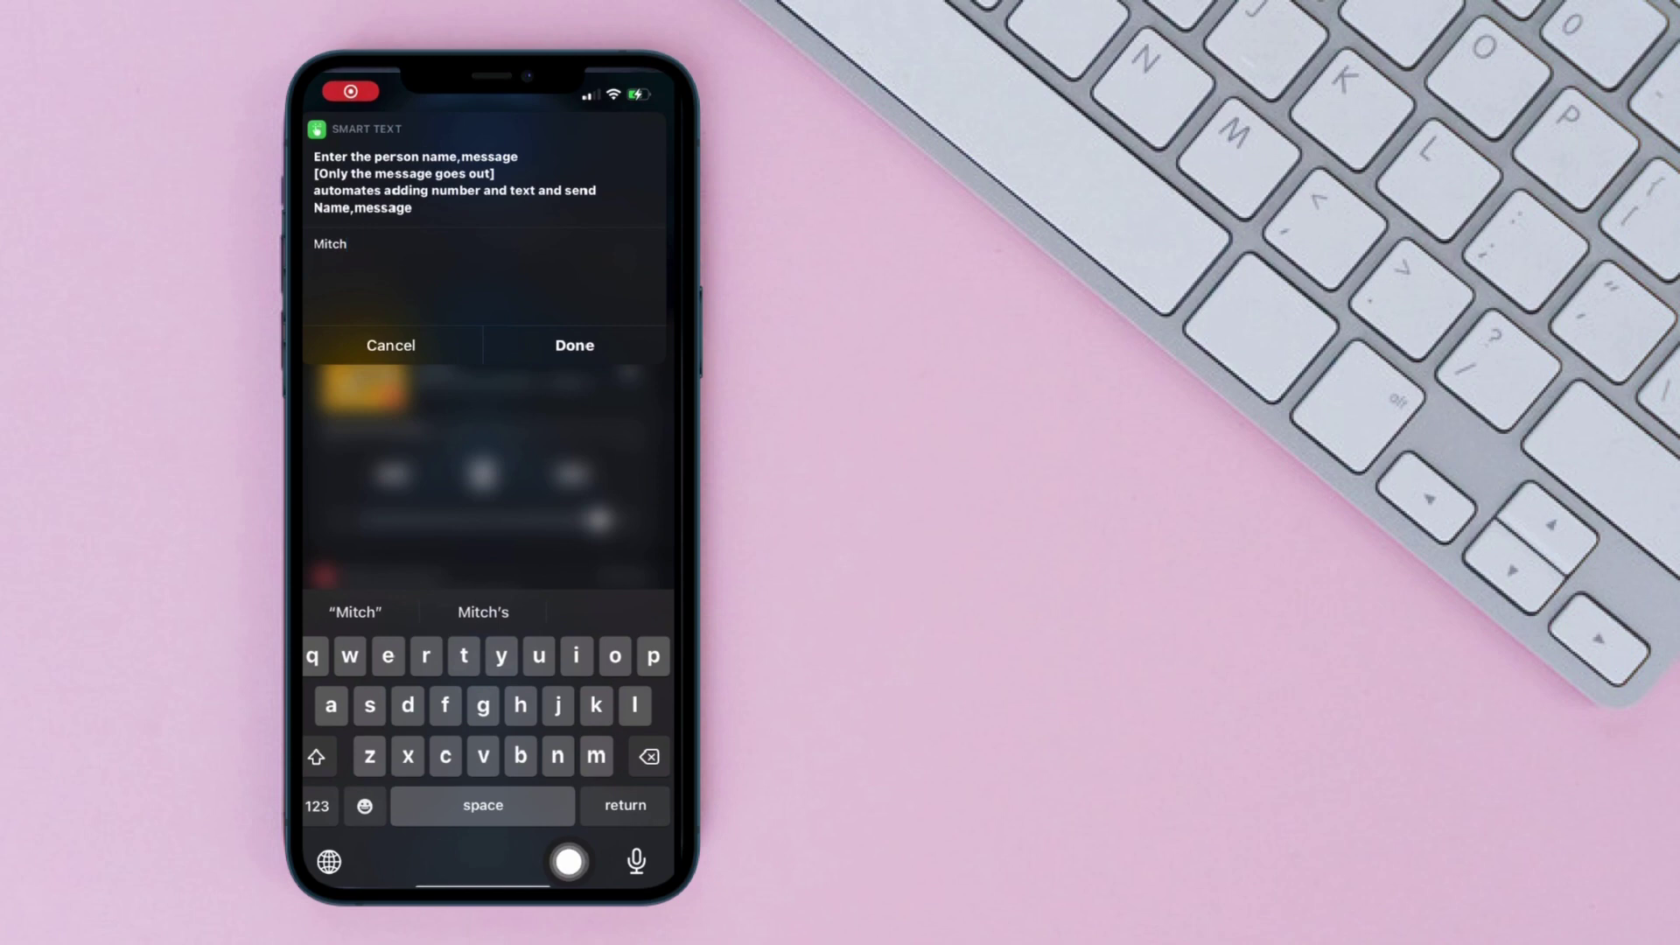
pyautogui.write(',')
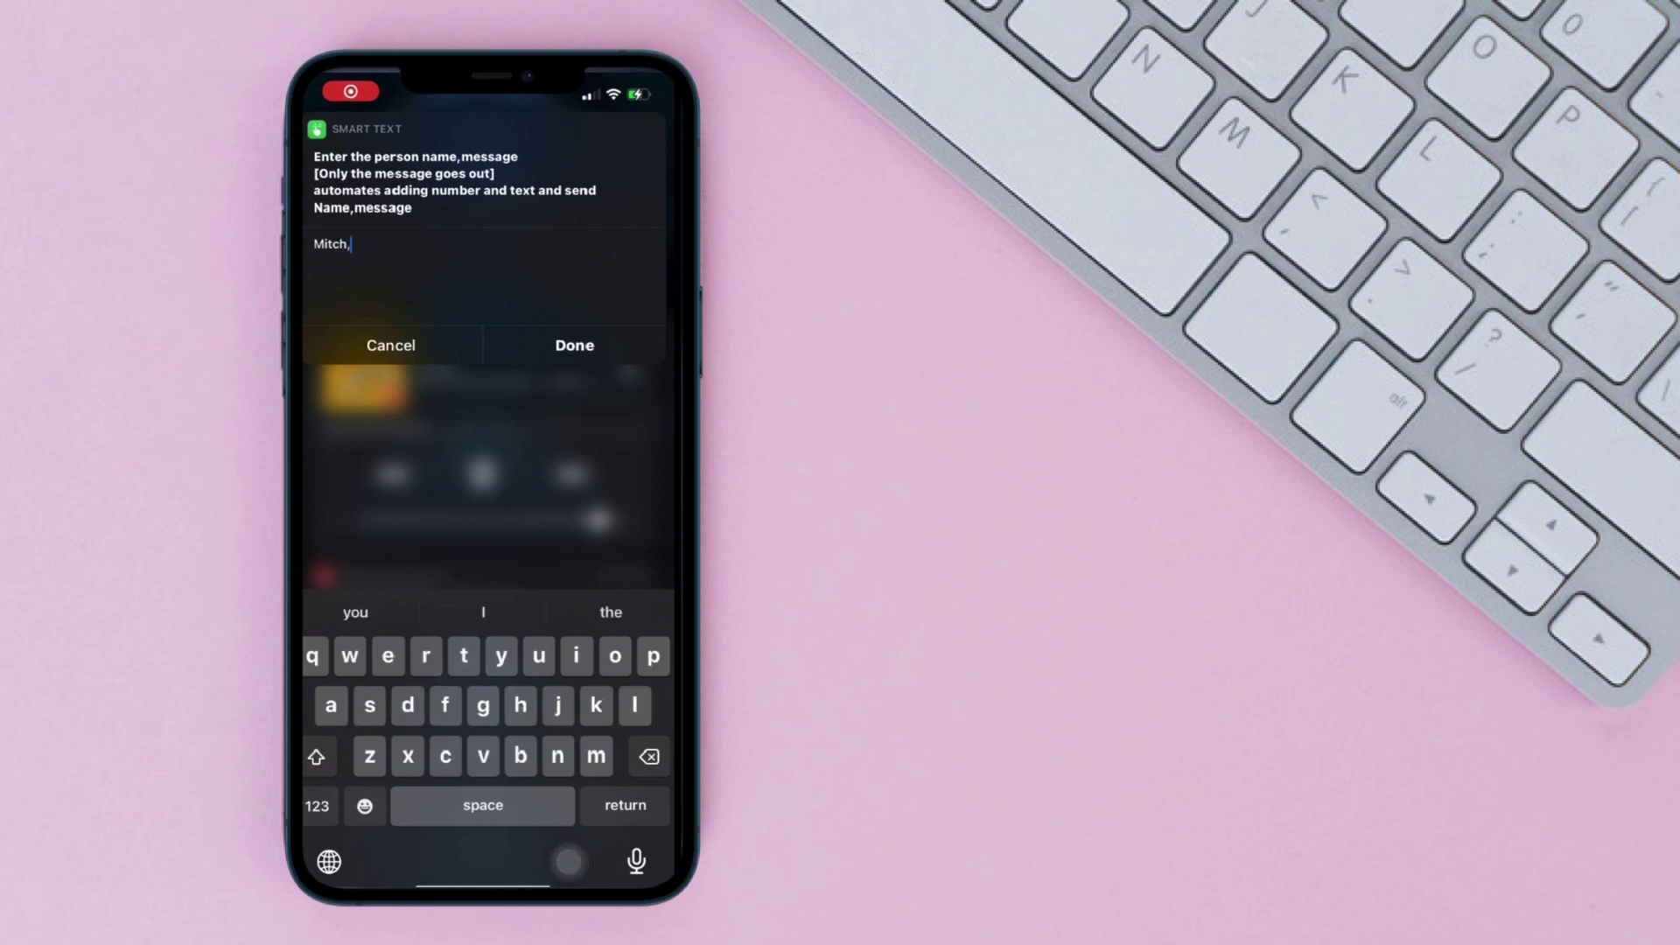
pyautogui.write('what’s u')
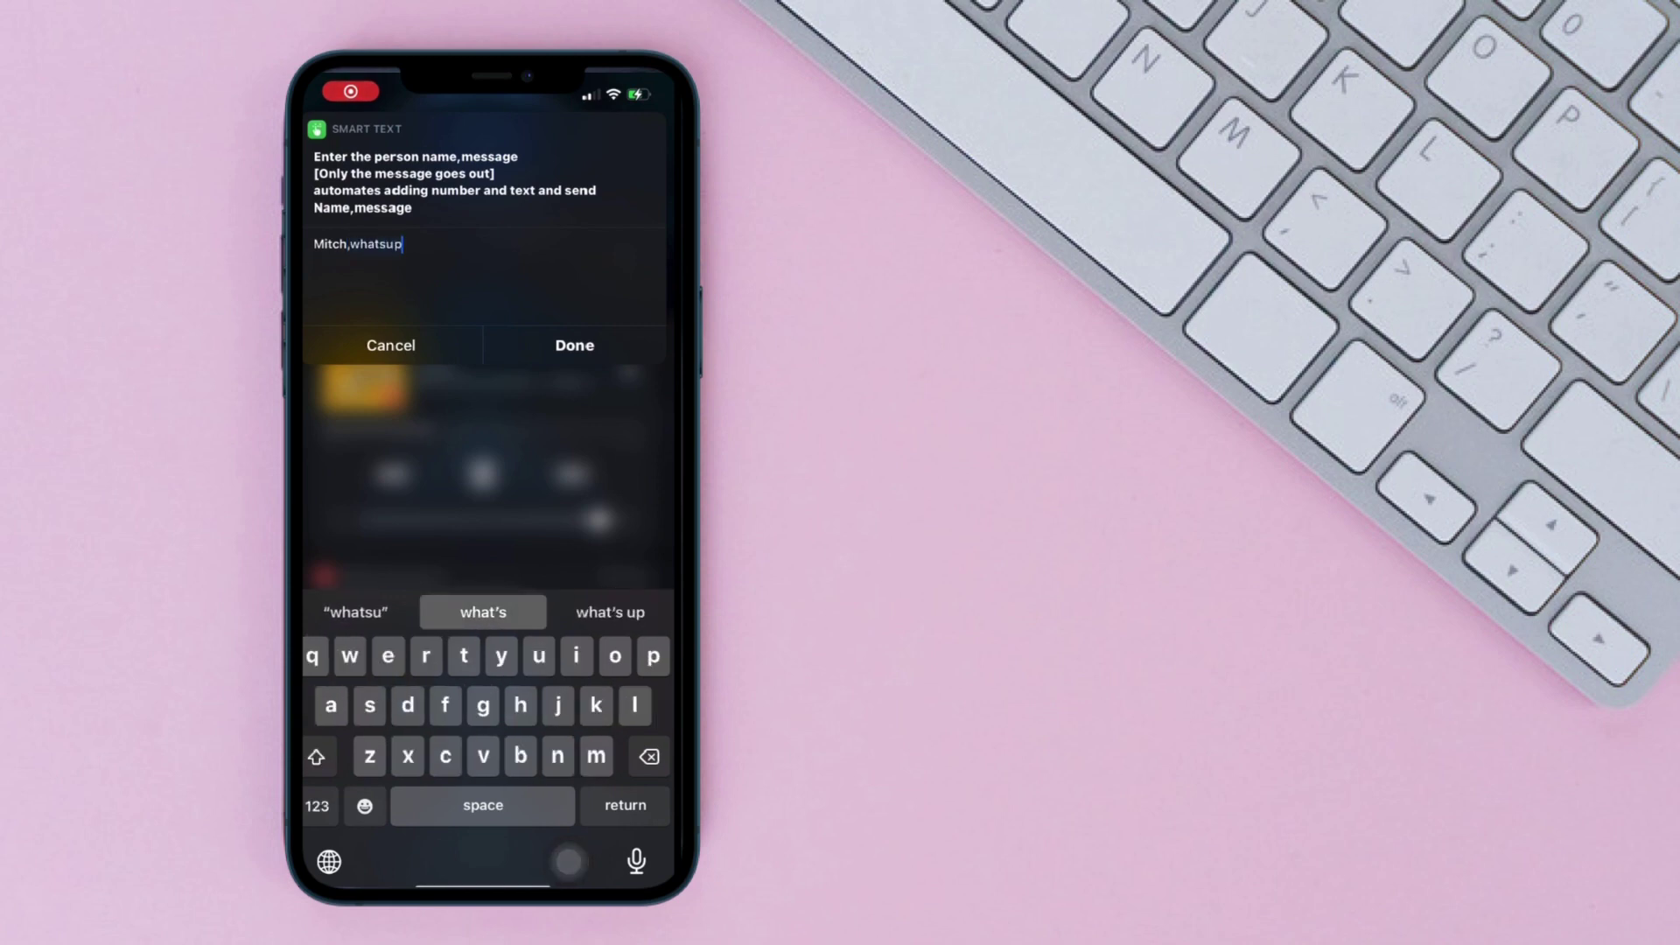
pyautogui.write('p')
pyautogui.press('Return')
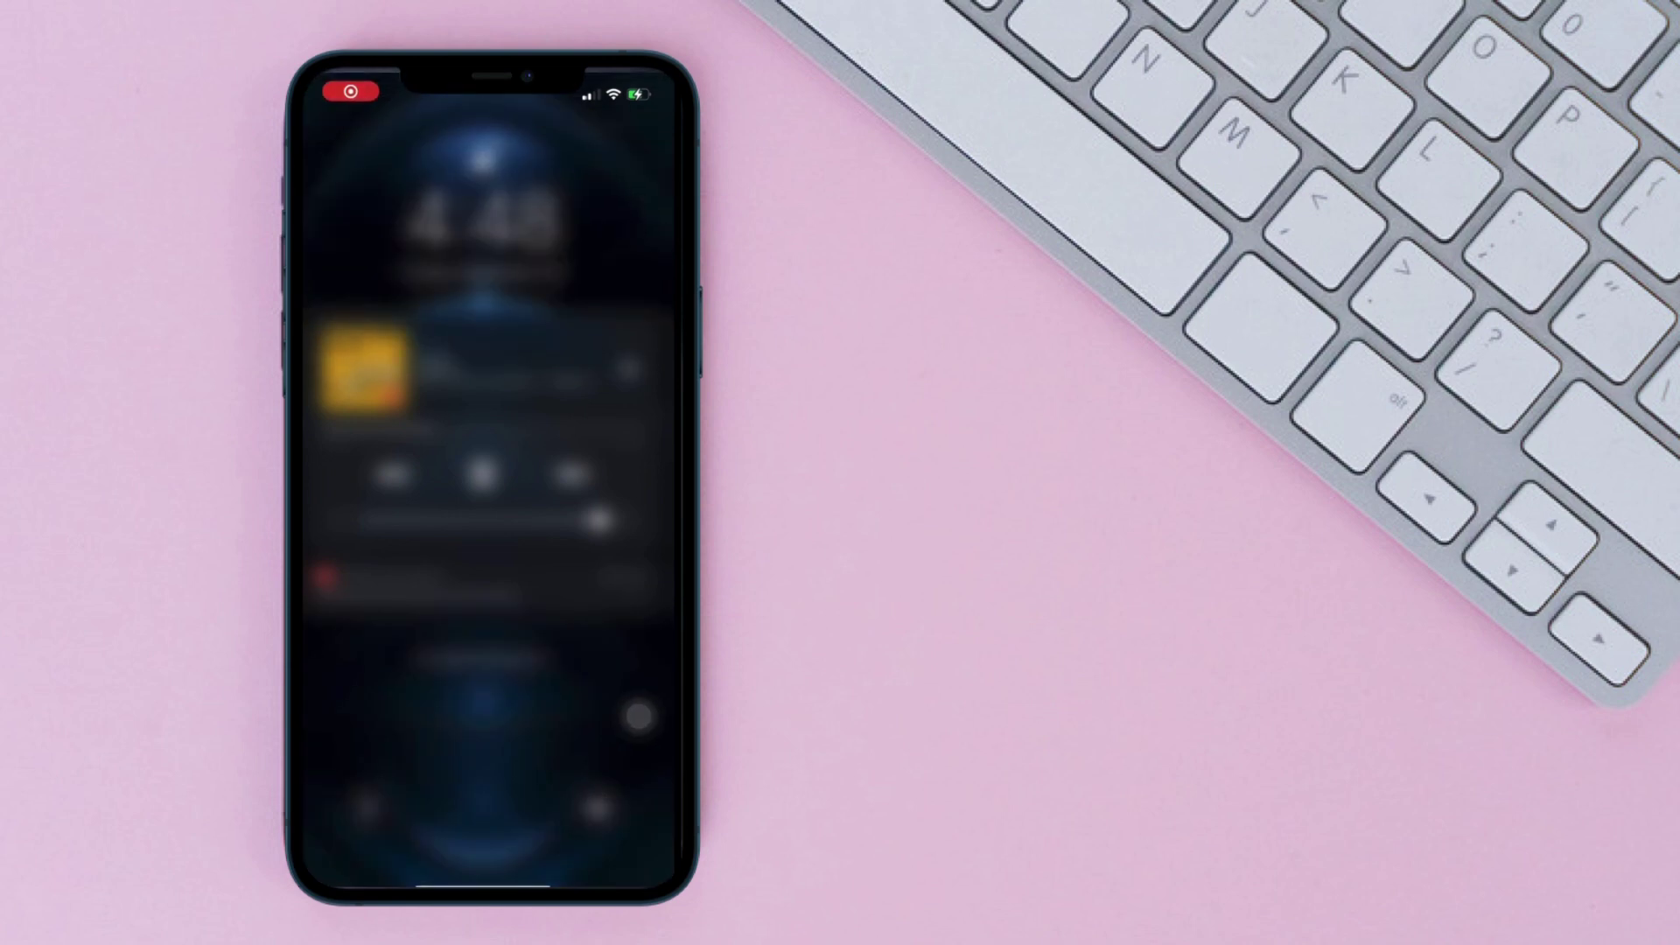